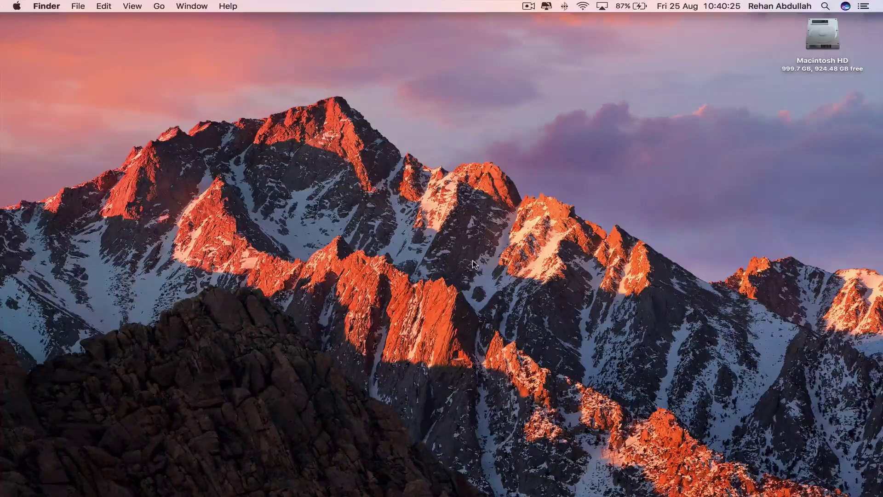
Launch Safari, Google 'gramblr', and open gramblr.com from the first result
{"action": "mouse_move", "coordinate": [643, 493]}
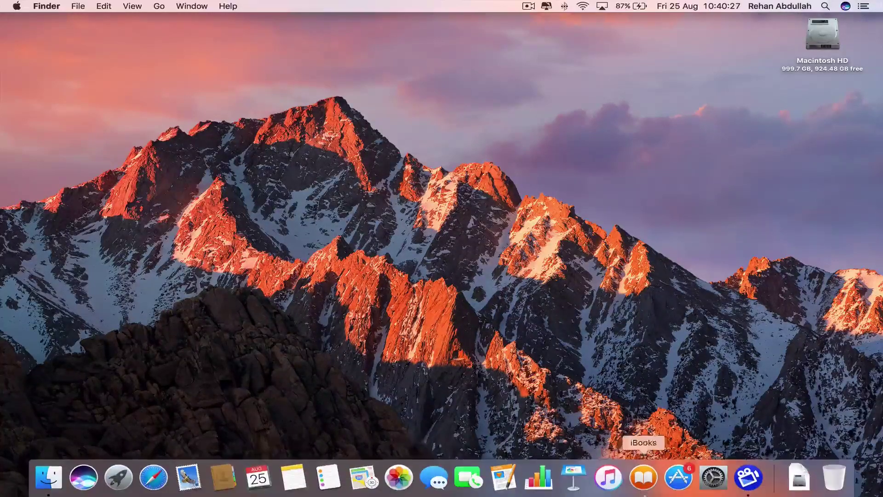
{"action": "left_click", "coordinate": [152, 493]}
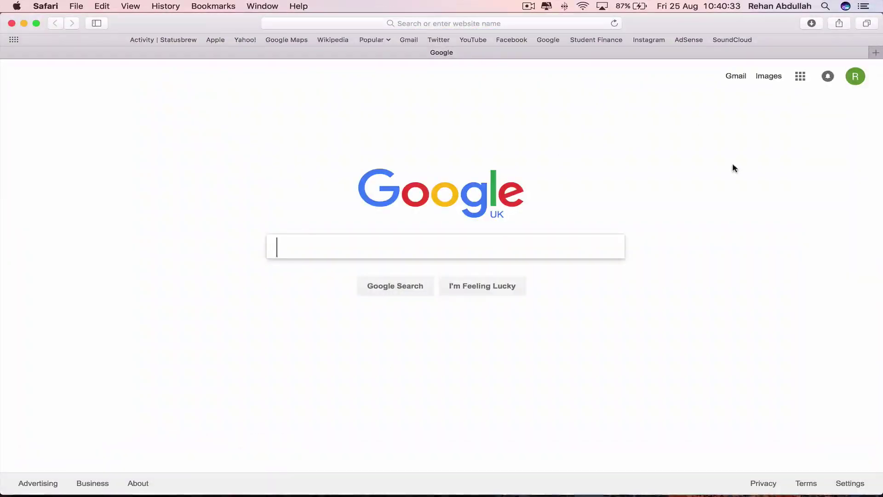
{"action": "type", "text": "gramblr"}
{"action": "key", "text": "Return"}
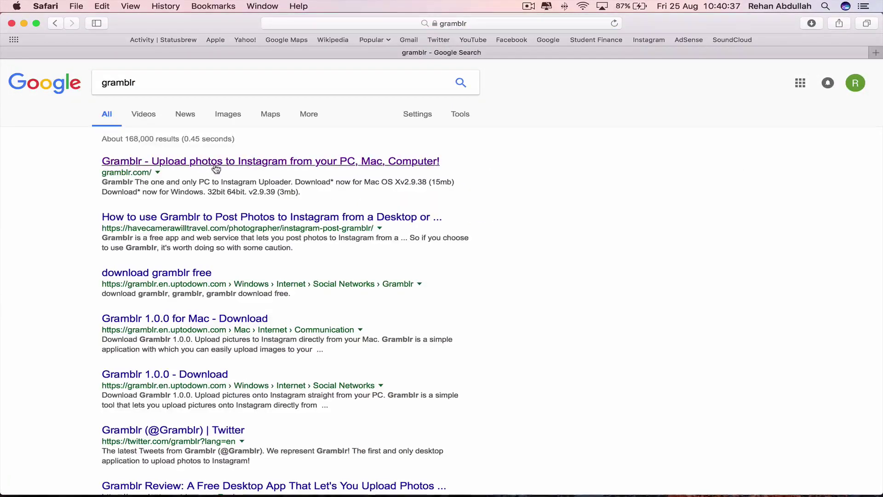
{"action": "left_click", "coordinate": [217, 165]}
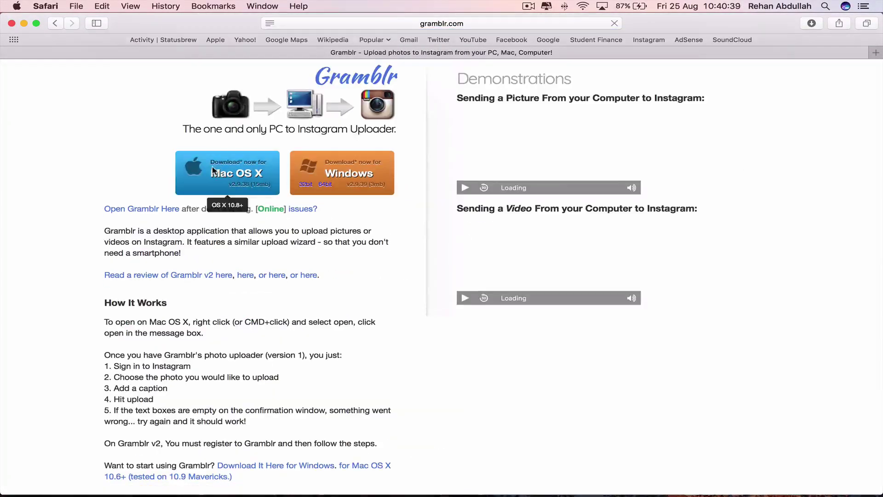
Play the picture-upload demo video, skip ahead to 00:32, and pause it at 01:10
{"action": "left_click", "coordinate": [511, 271]}
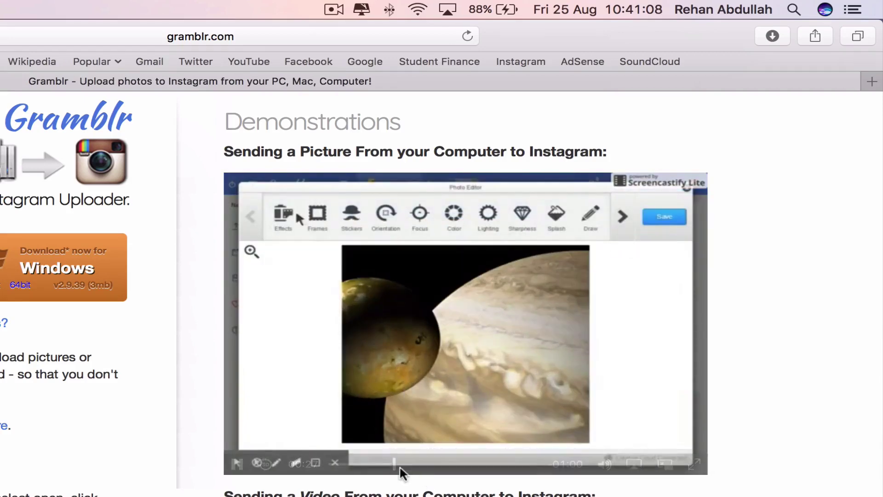
{"action": "left_click_drag", "start_coordinate": [395, 464], "coordinate": [434, 464]}
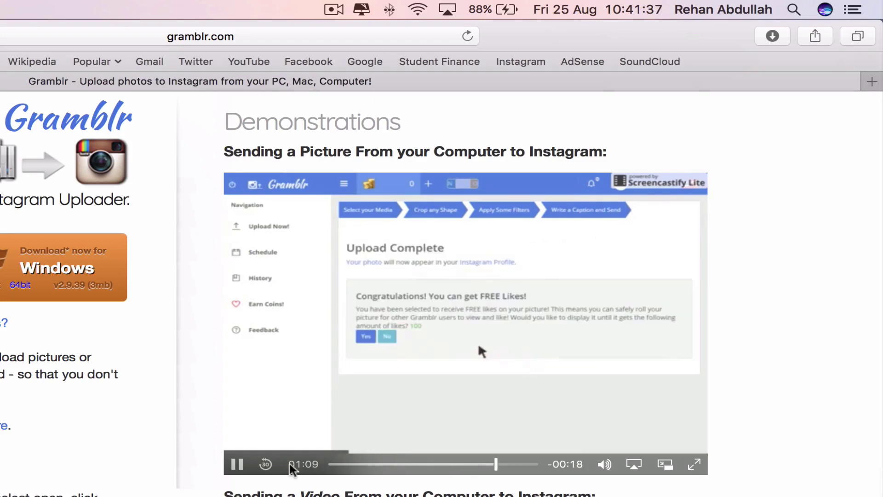
{"action": "left_click", "coordinate": [237, 465]}
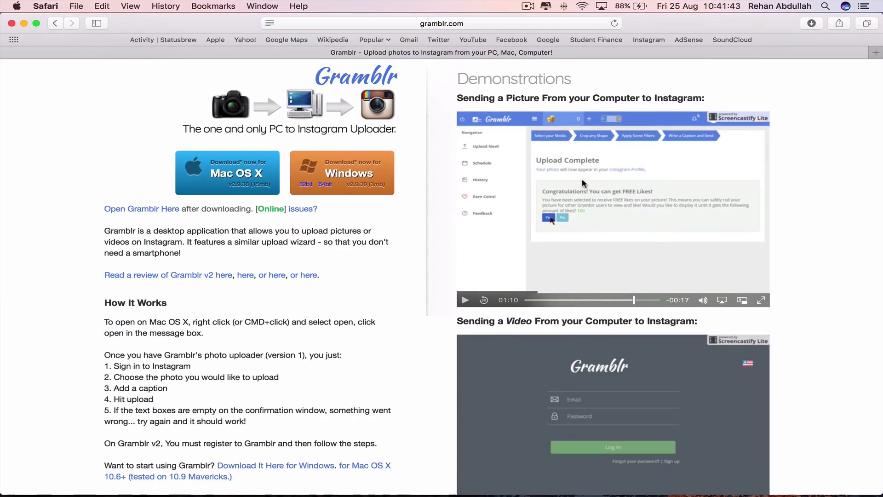
Download Gramblr for Mac OS X and open gramblr2_osx.dmg from the Downloads list
{"action": "left_click", "coordinate": [231, 166]}
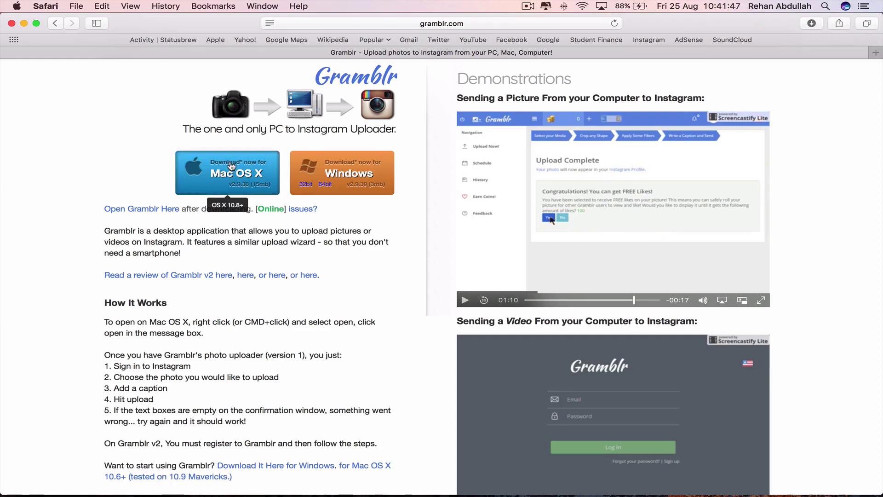
{"action": "left_click", "coordinate": [812, 23]}
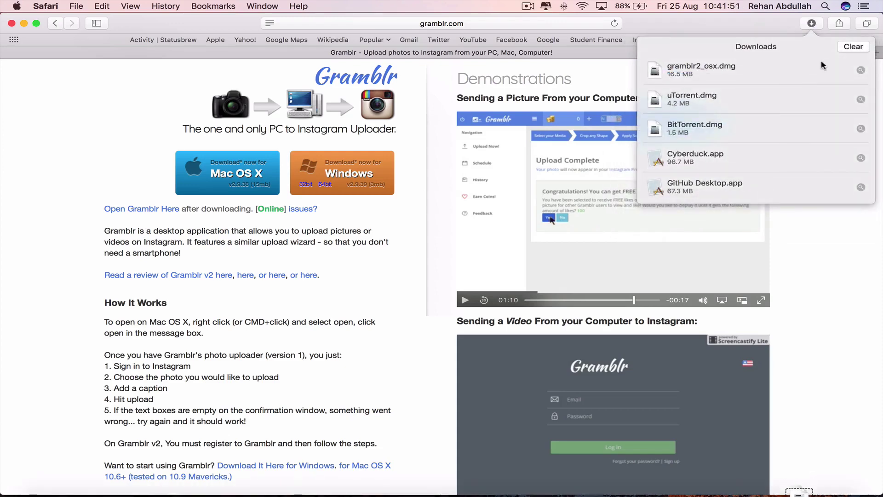
{"action": "double_click", "coordinate": [754, 69]}
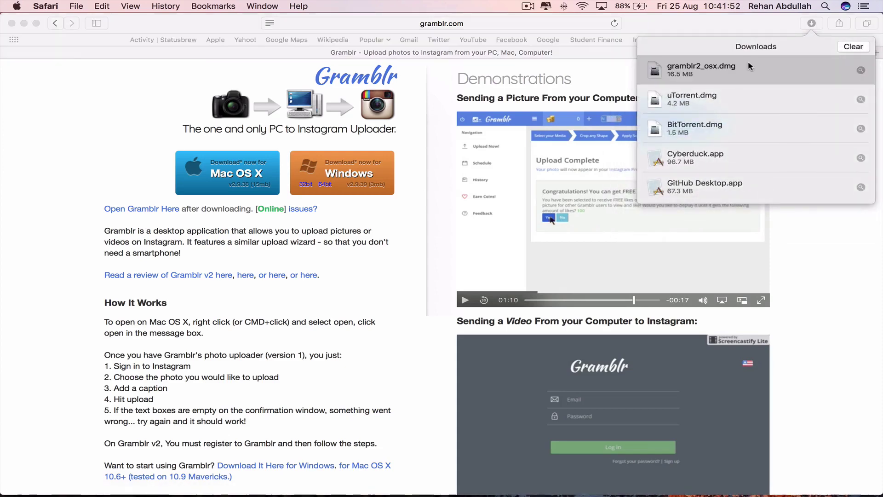
{"action": "left_click", "coordinate": [24, 23]}
{"action": "left_click_drag", "start_coordinate": [379, 95], "coordinate": [357, 85]}
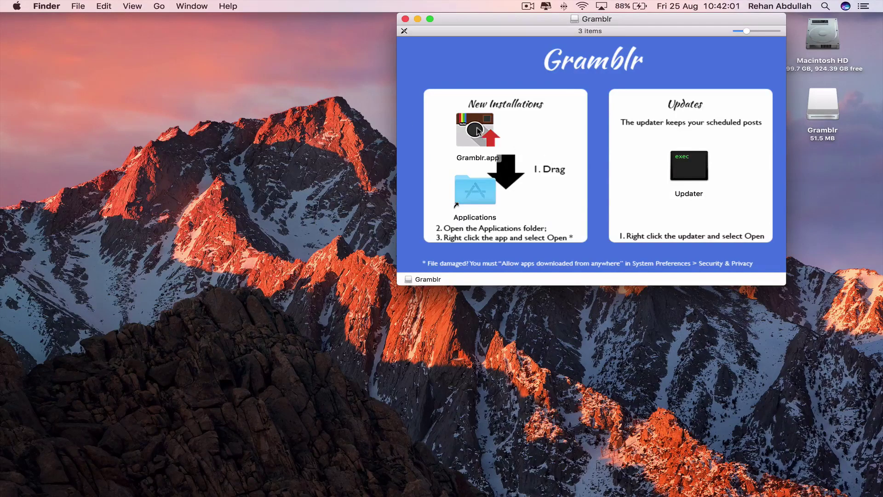
Copy Gramblr.app onto the Applications alias, then close the Gramblr disk image window
{"action": "left_click_drag", "start_coordinate": [480, 134], "coordinate": [471, 192]}
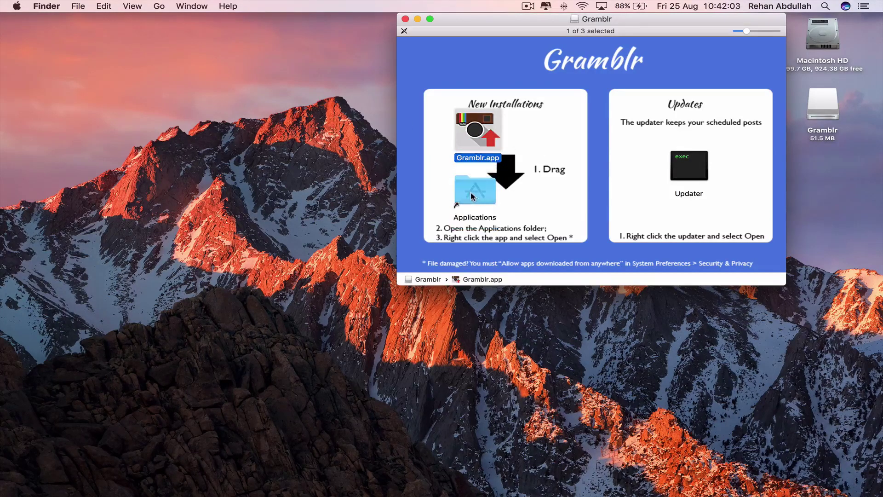
{"action": "mouse_move", "coordinate": [114, 488]}
{"action": "left_click", "coordinate": [404, 19]}
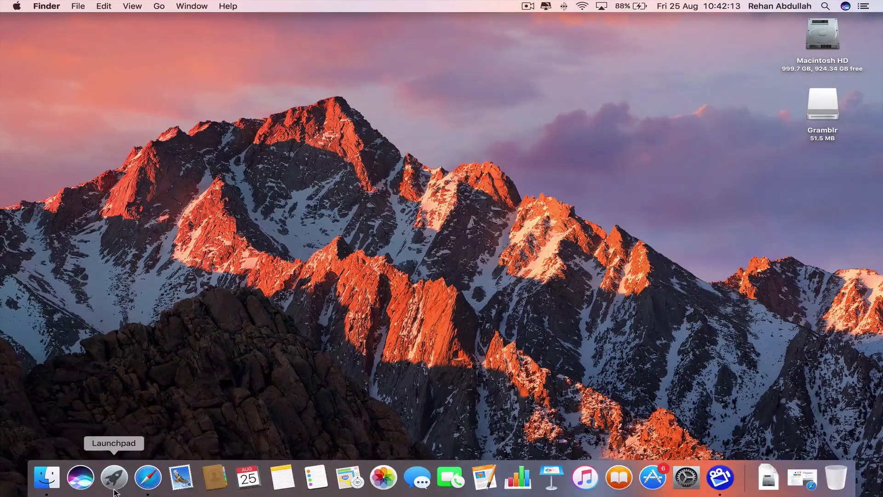
Launch Gramblr from Launchpad page 2 and dismiss the unidentified-developer alert
{"action": "left_click", "coordinate": [112, 481]}
{"action": "scroll", "coordinate": [775, 147], "scroll_direction": "right", "scroll_amount": 5}
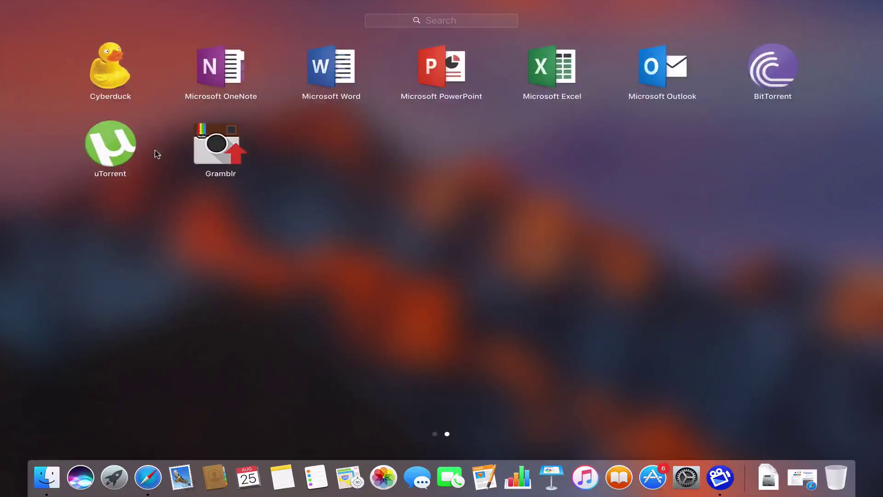
{"action": "left_click", "coordinate": [219, 145]}
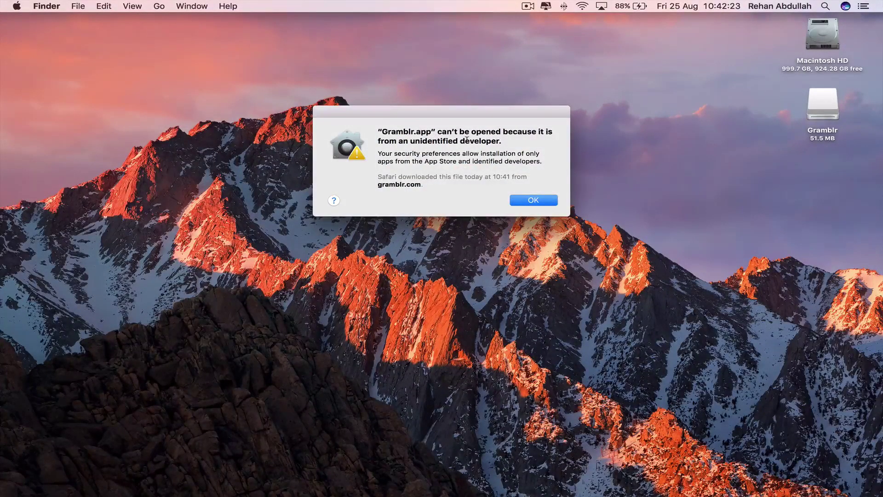
{"action": "left_click", "coordinate": [533, 200]}
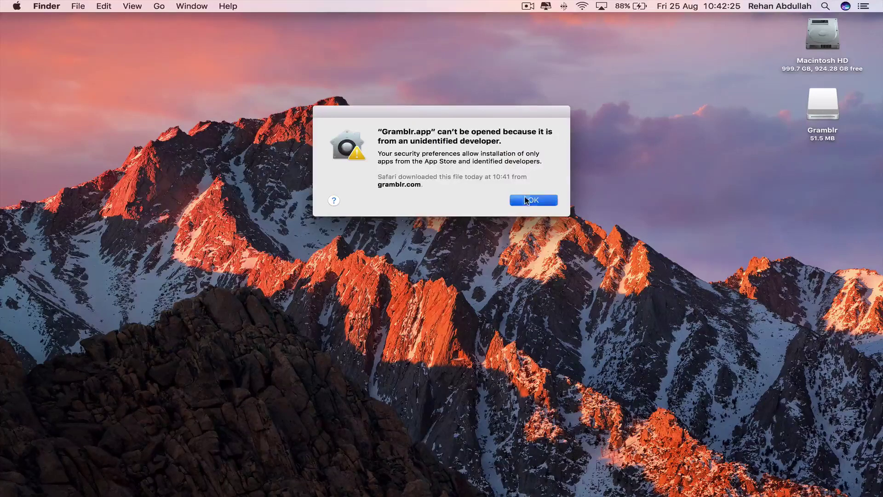
Choose Open Anyway for Gramblr.app in Security & Privacy and authorise it with the account password
{"action": "mouse_move", "coordinate": [536, 495]}
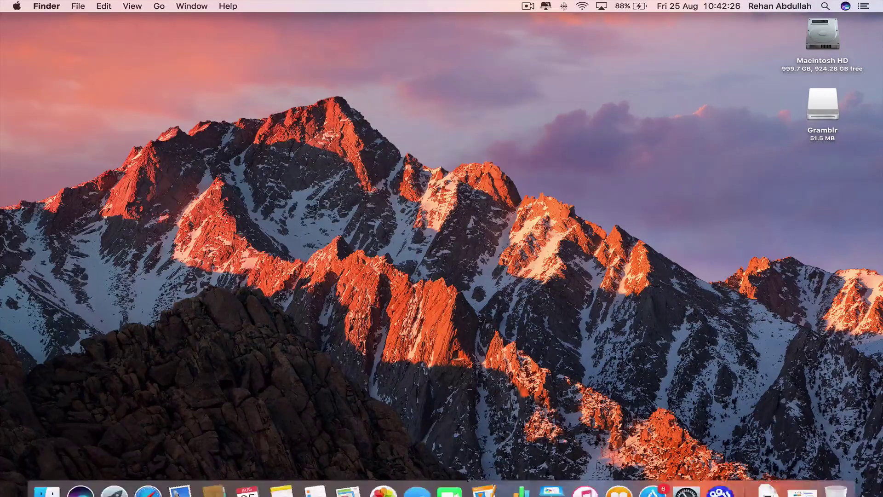
{"action": "left_click", "coordinate": [686, 491]}
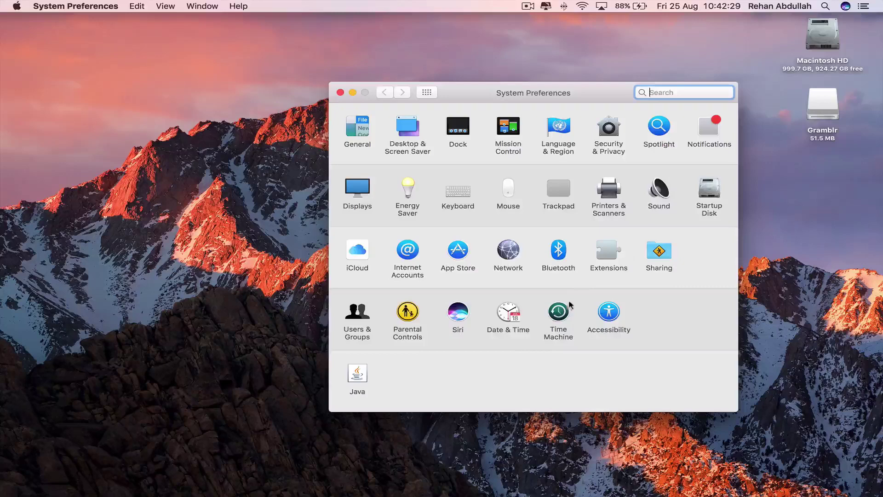
{"action": "left_click", "coordinate": [607, 133]}
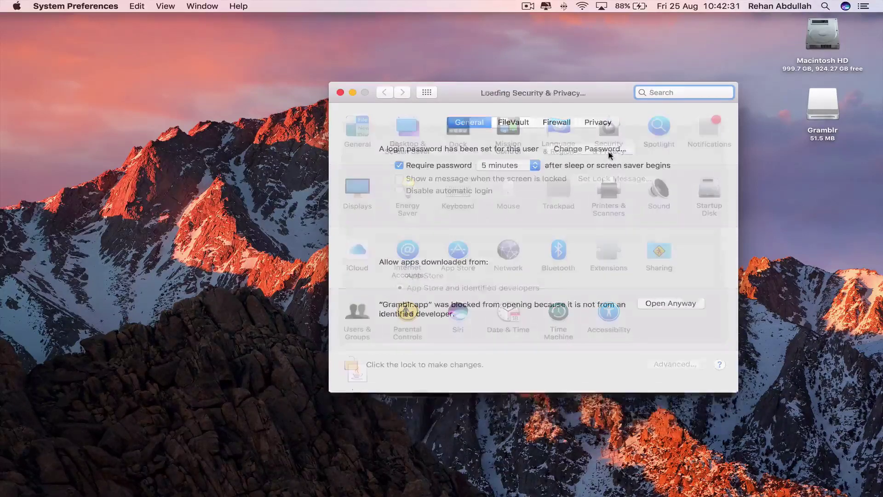
{"action": "left_click", "coordinate": [679, 305]}
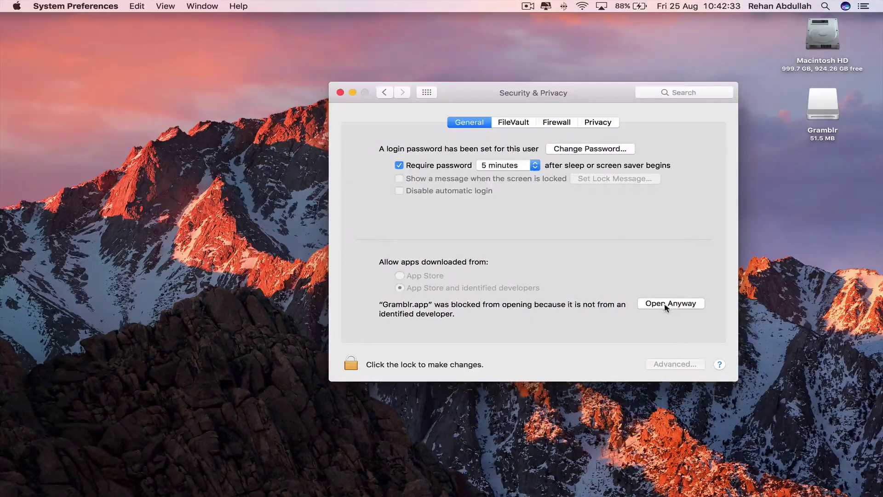
{"action": "left_click", "coordinate": [478, 200]}
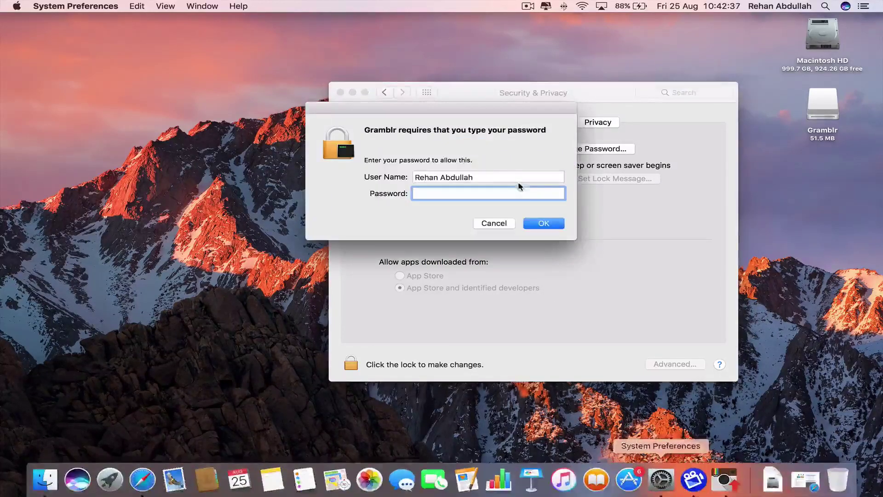
{"action": "left_click", "coordinate": [352, 92]}
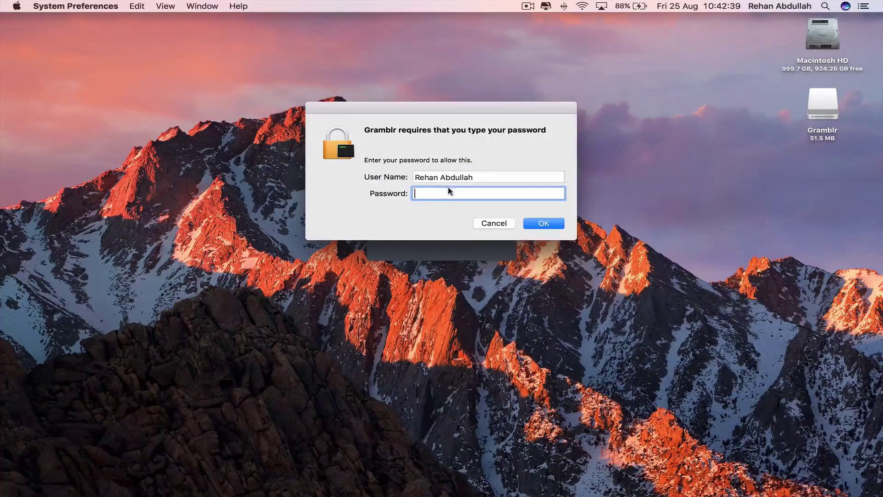
{"action": "type", "text": "******"}
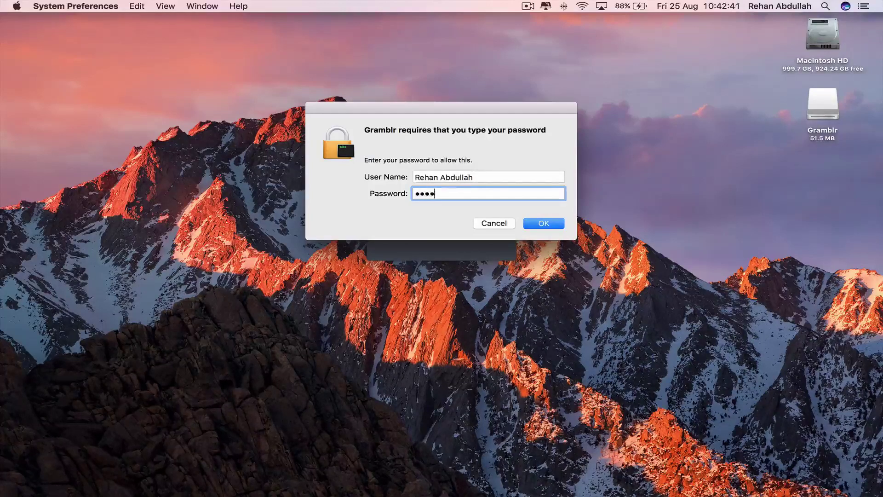
{"action": "key", "text": "Return"}
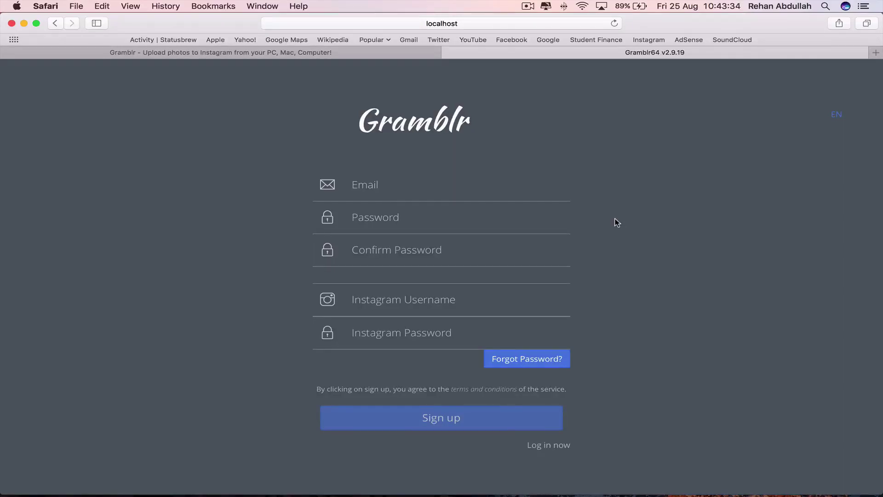
Drag the localhost address to the Favorites bar, name it 'Gramblr', and place it between Instagram and AdSense
{"action": "left_click", "coordinate": [460, 23]}
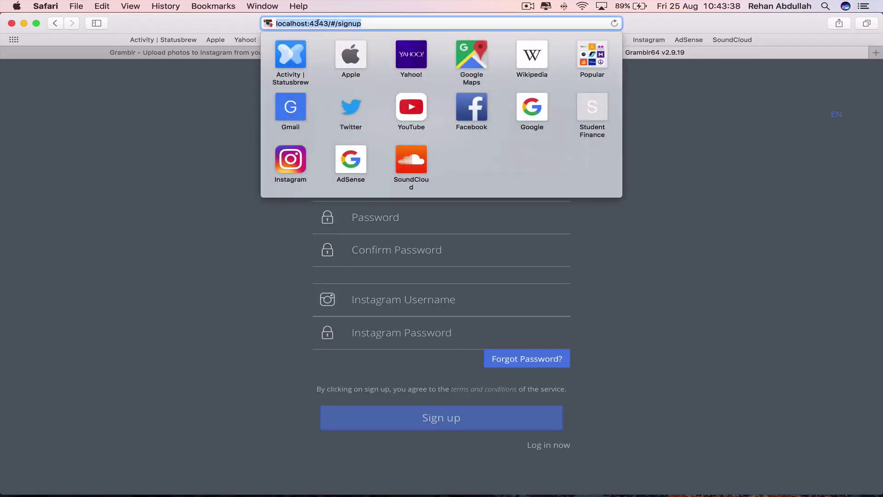
{"action": "left_click_drag", "start_coordinate": [317, 22], "coordinate": [451, 17]}
{"action": "triple_click", "coordinate": [350, 19]}
{"action": "left_click_drag", "start_coordinate": [299, 23], "coordinate": [784, 41]}
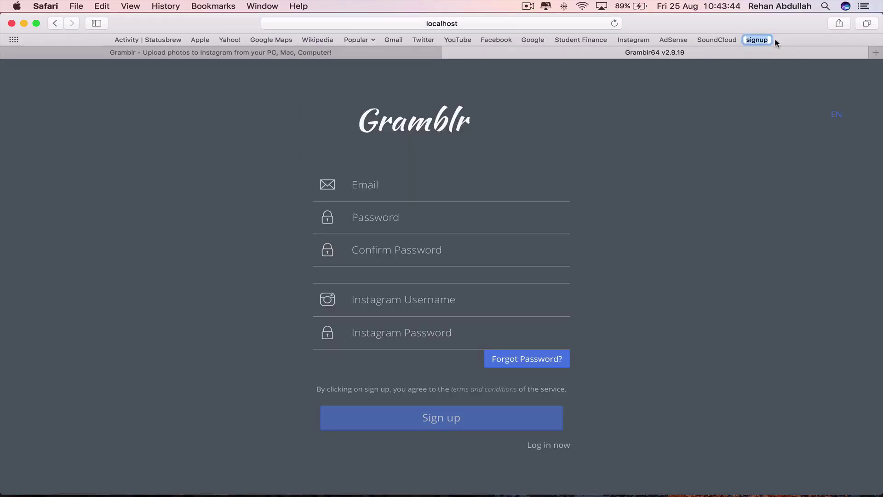
{"action": "type", "text": "Gram"}
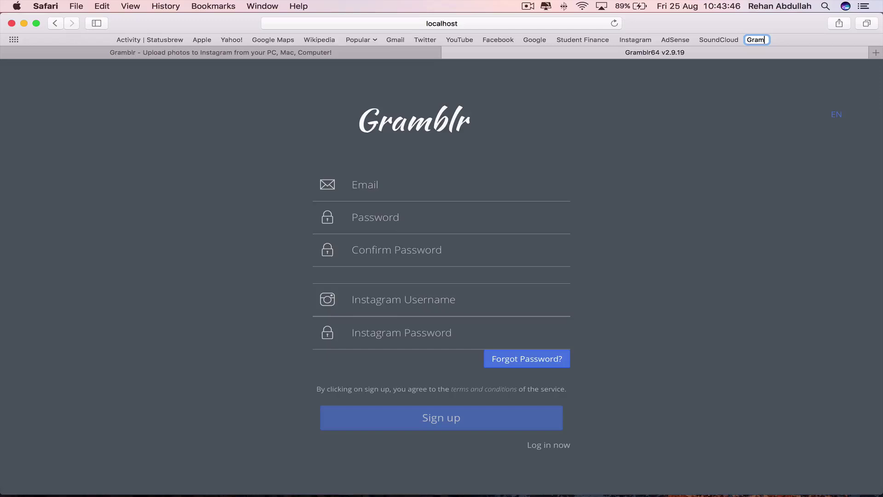
{"action": "type", "text": "blr"}
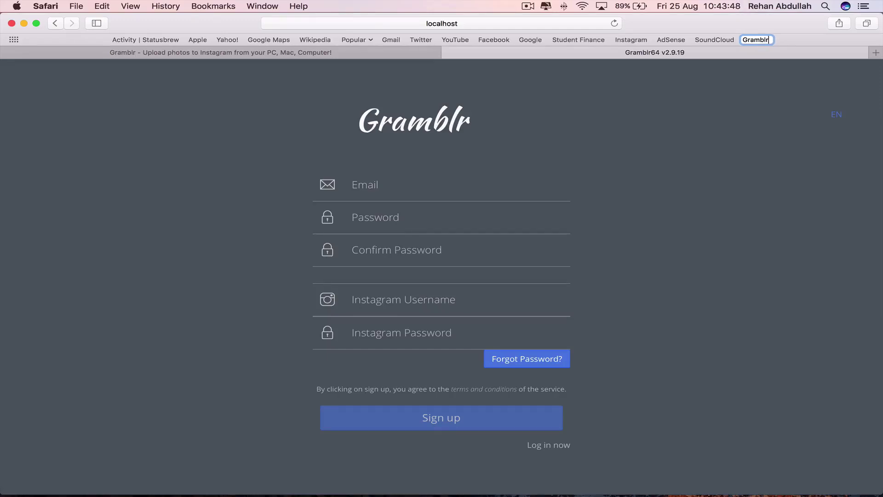
{"action": "key", "text": "Return"}
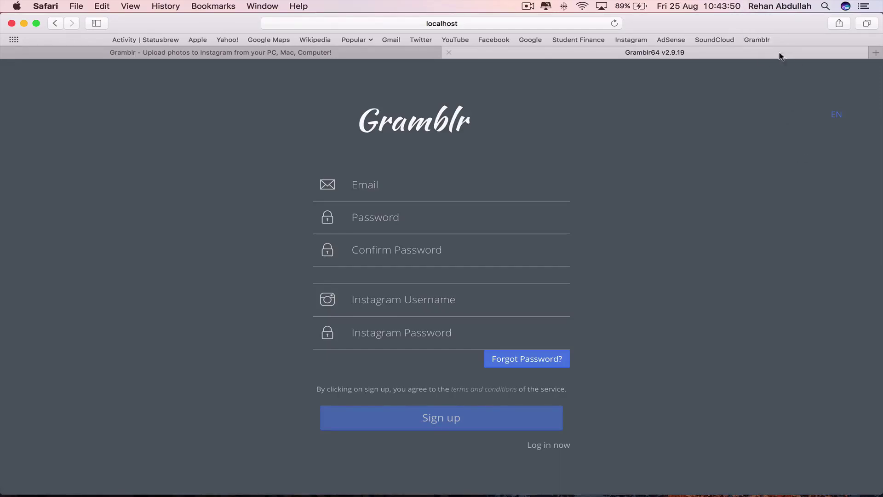
{"action": "left_click_drag", "start_coordinate": [757, 40], "coordinate": [670, 40]}
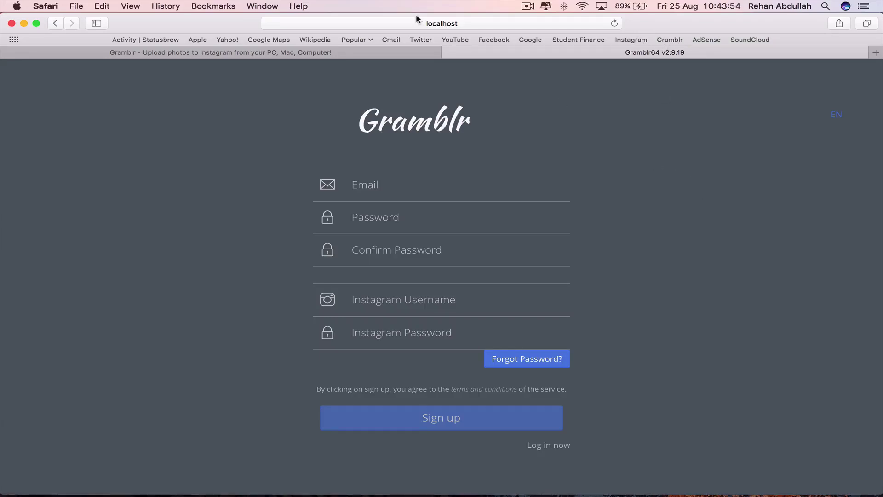
Close the Gramblr64 tab, load the localhost login page from the Gramblr favourite, and quit Safari
{"action": "left_click", "coordinate": [449, 53]}
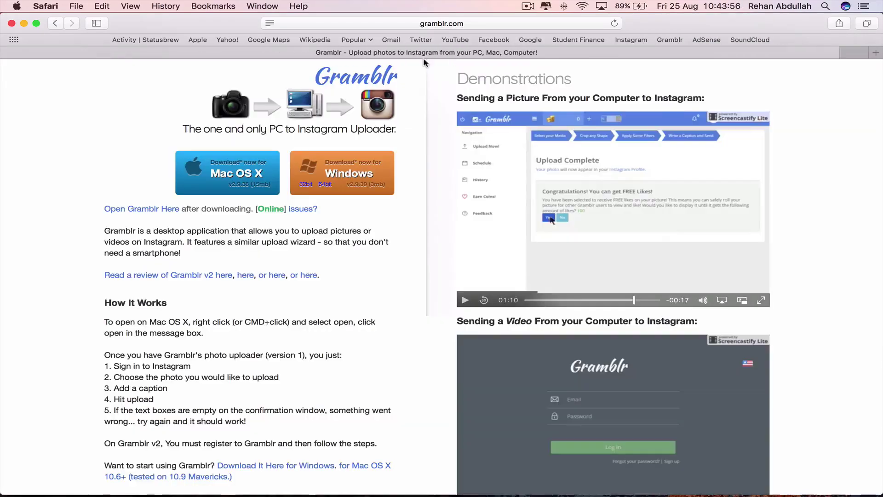
{"action": "left_click", "coordinate": [670, 40]}
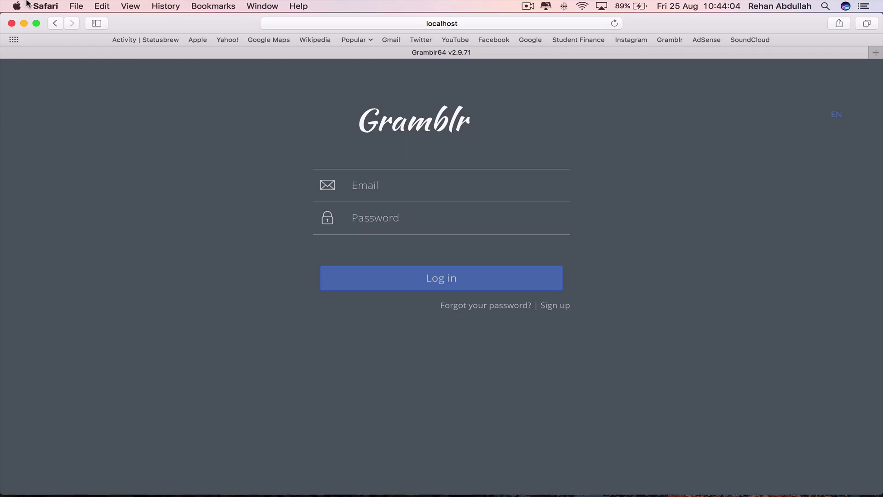
{"action": "left_click", "coordinate": [46, 6]}
{"action": "left_click", "coordinate": [91, 139]}
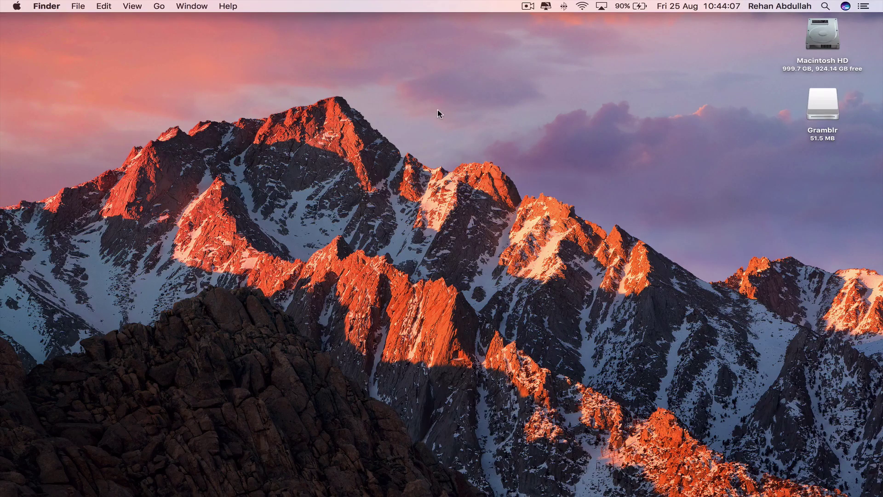
Eject the Gramblr disk image from the desktop with Cmd+E
{"action": "left_click", "coordinate": [831, 96]}
{"action": "key", "text": "super+e"}
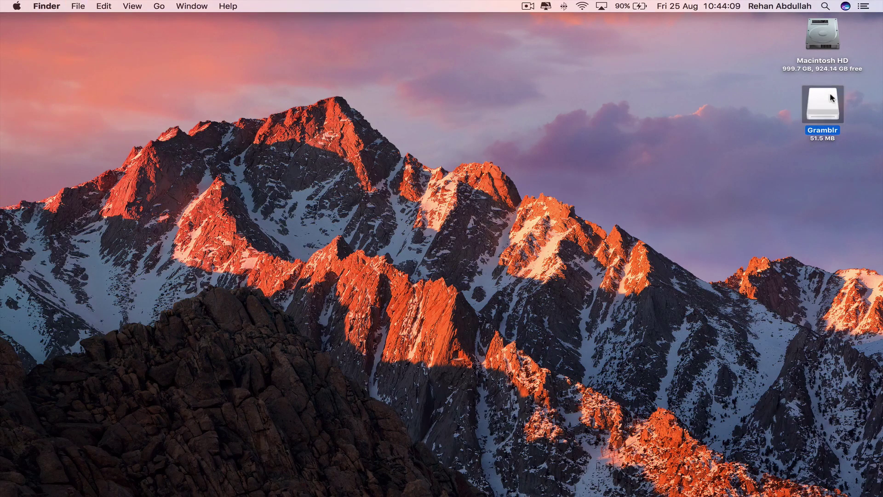